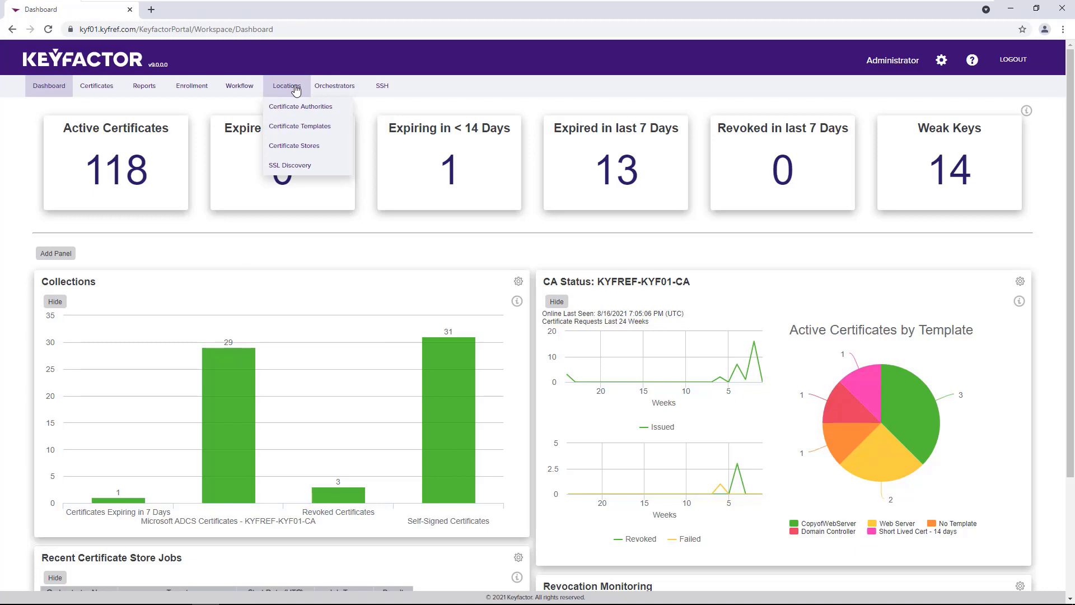
- Go to Locations > SSL Discovery, listing the existing Google network definition
click(290, 165)
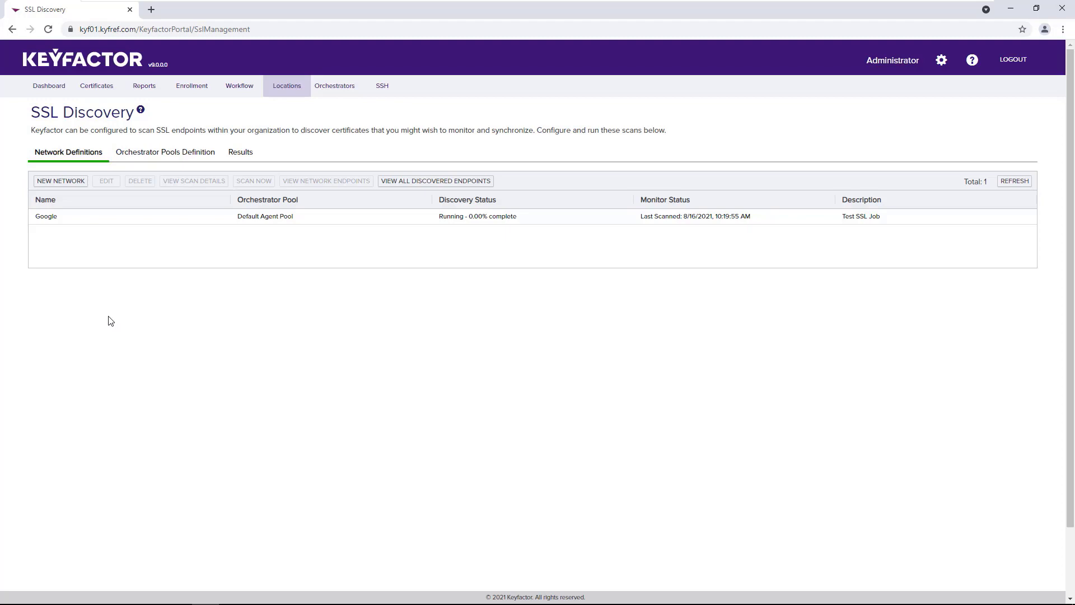
- Start a new network named 'Local Server Env', described 'Lab for Keyfactor', with a notification recipient email
click(60, 180)
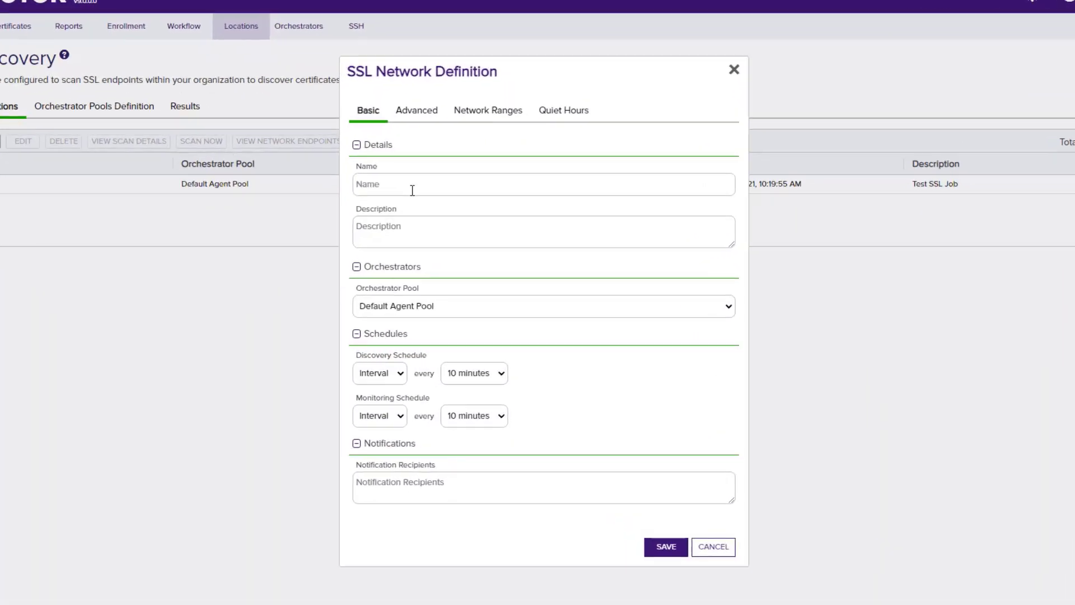
click(412, 191)
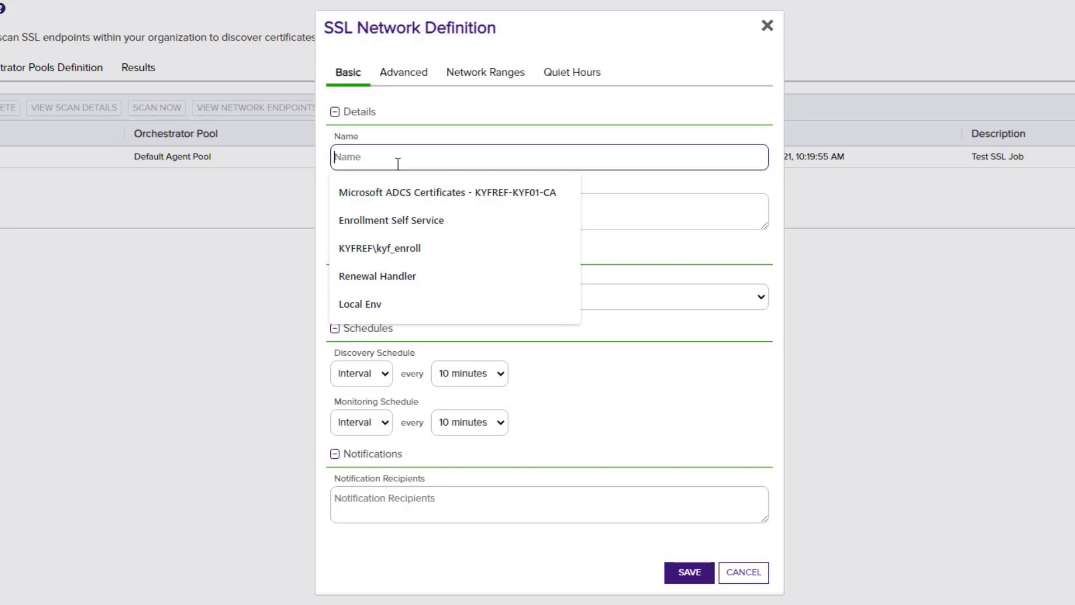
text(Local Server Env)
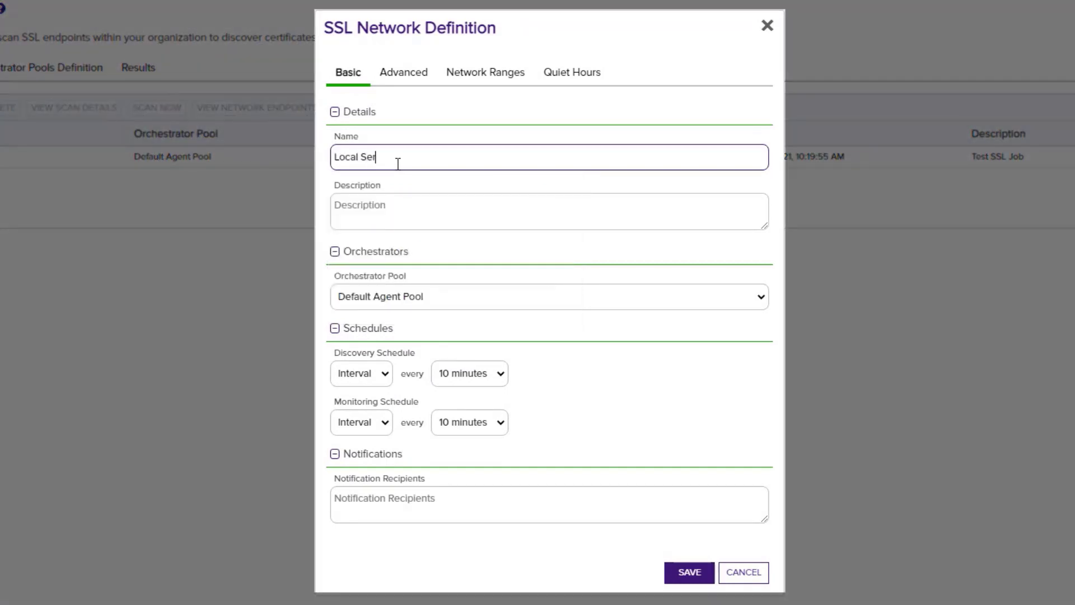
key(Tab)
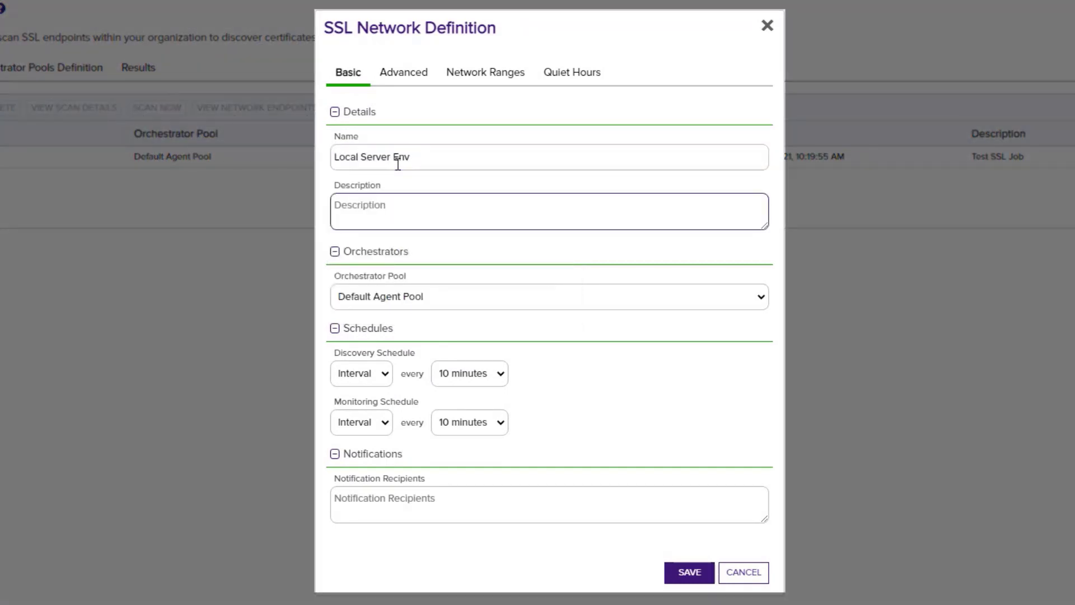
text(Lab for Keyfa)
text(ctor)
click(420, 496)
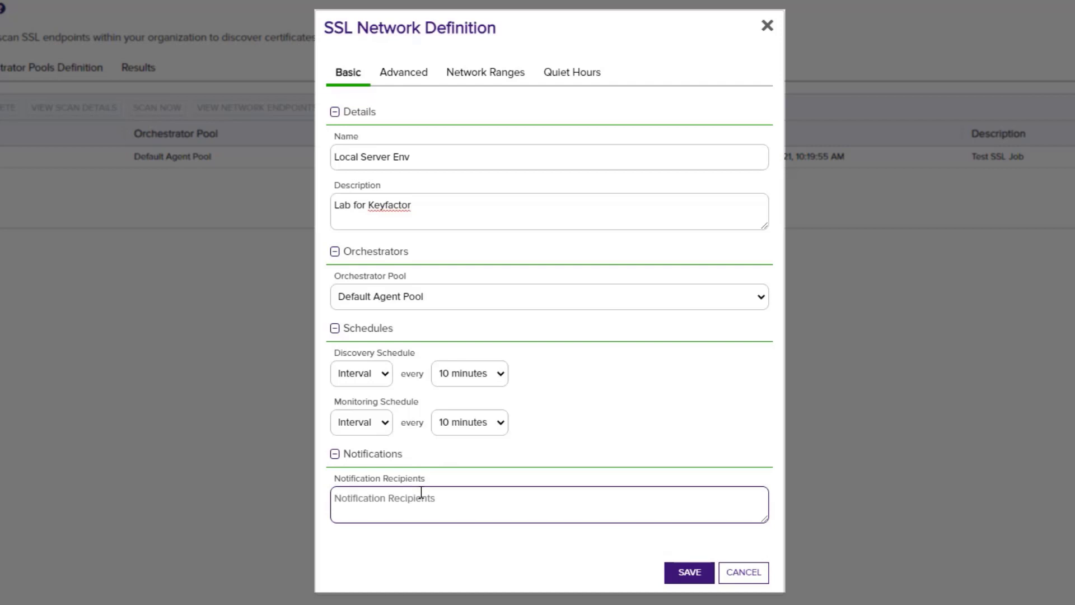
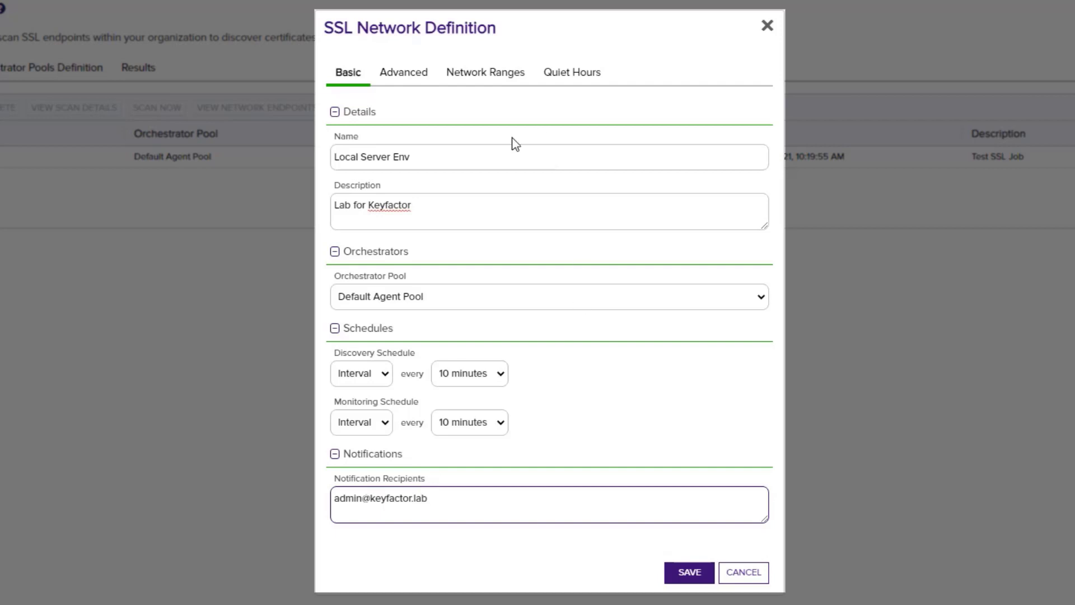
- Enable Request robots.txt in the network's Advanced scanning settings
click(402, 76)
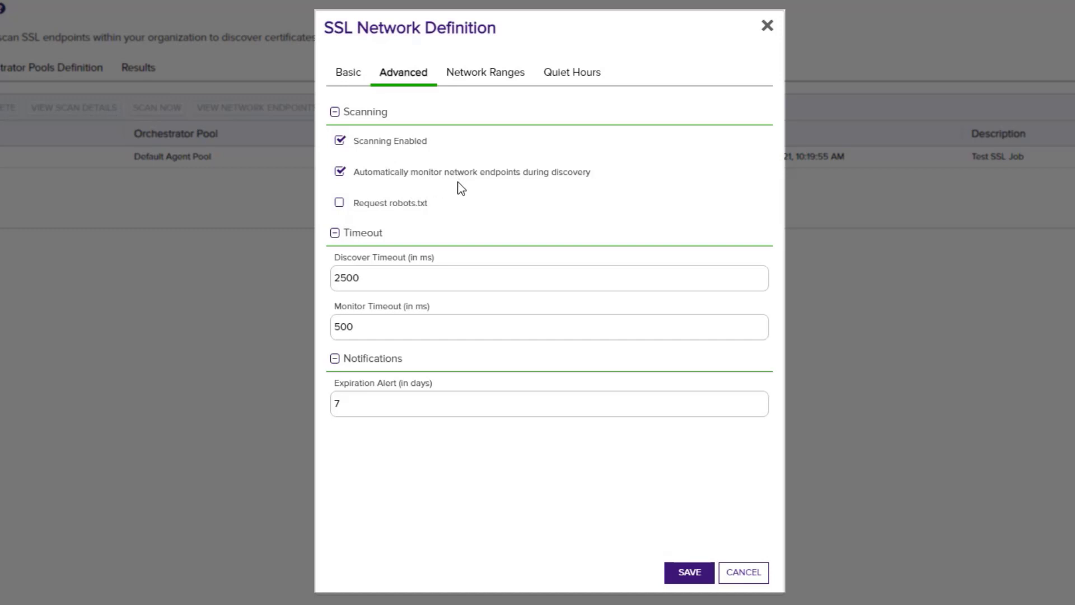
click(394, 204)
- Add Network Notation range 192.168.58.1/24 on port 443 only and validate it
click(485, 72)
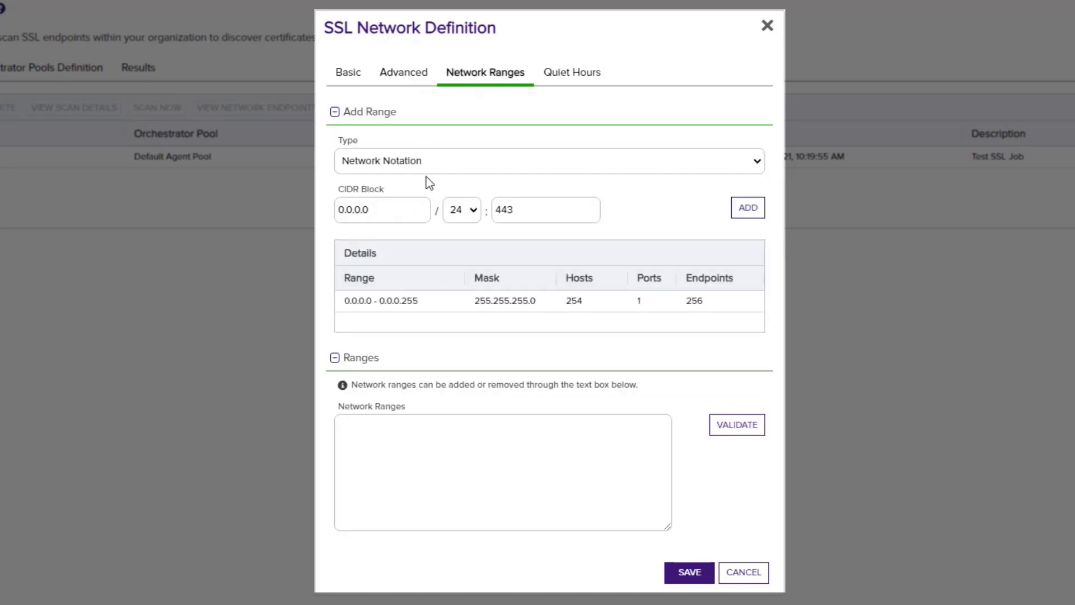
click(429, 161)
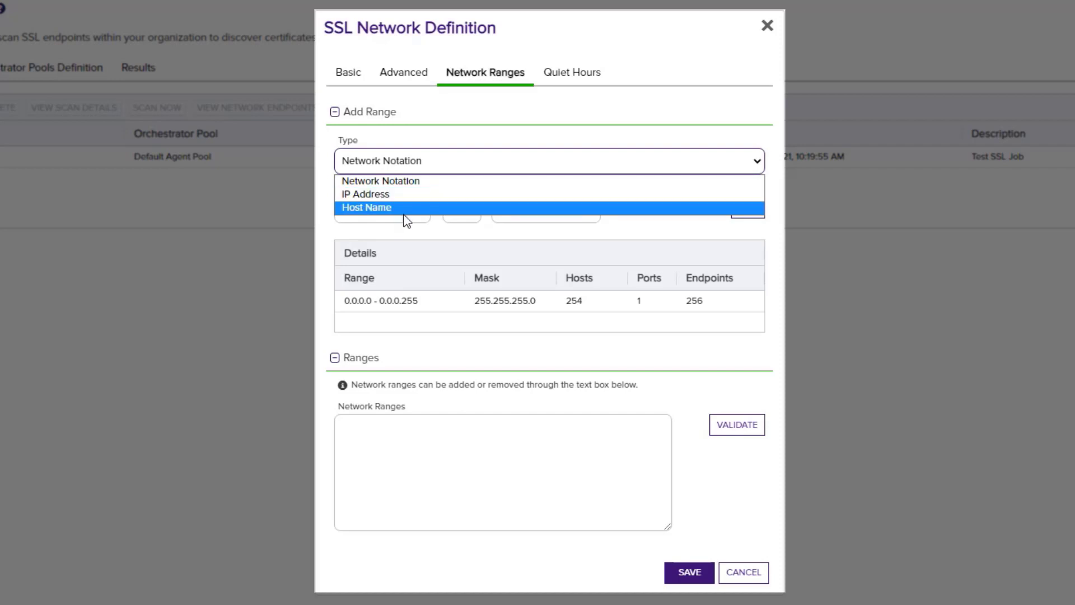
click(409, 182)
drag(396, 211, 268, 208)
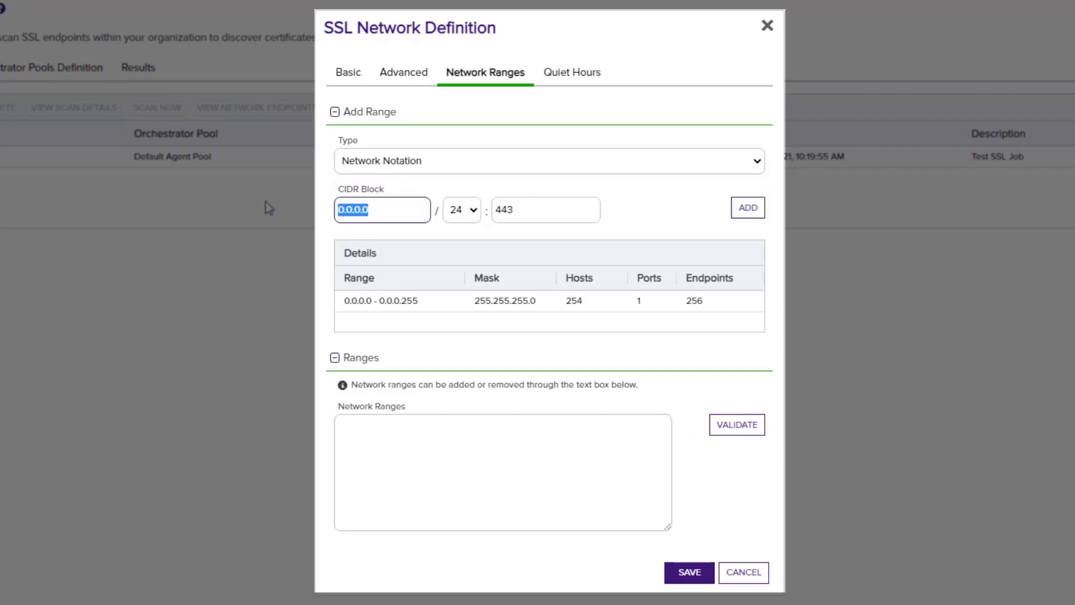
text(192.)
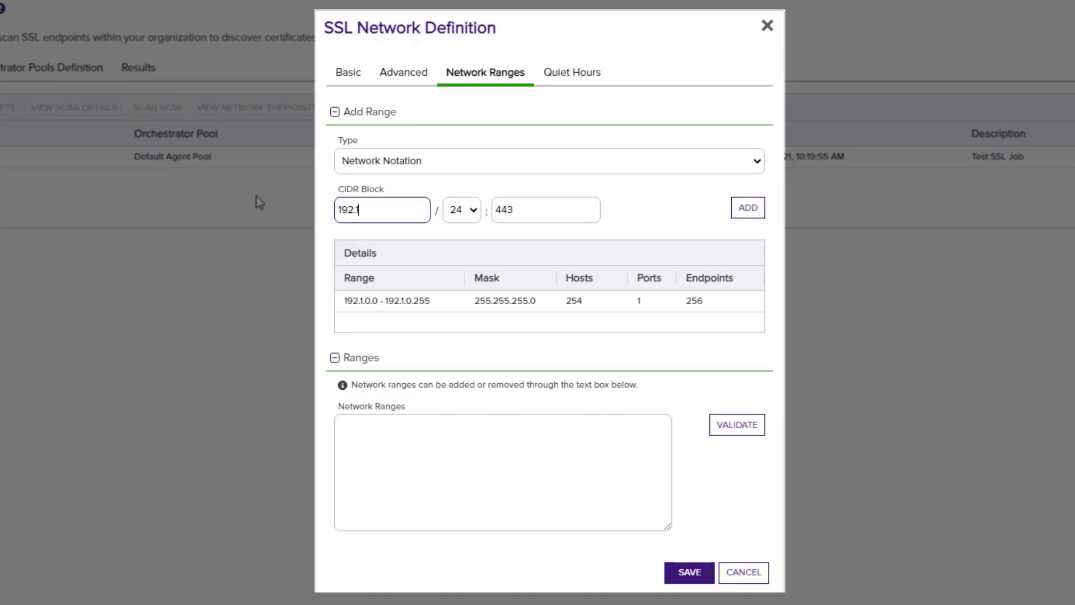
text(168.58)
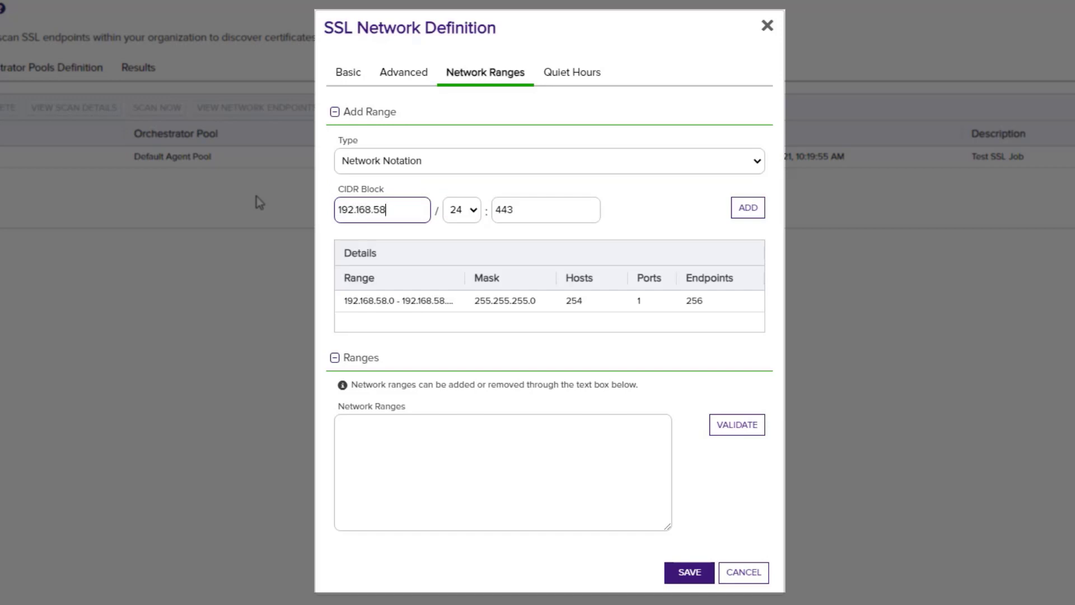
text(.1)
key(Tab)
key(Tab)
text(443)
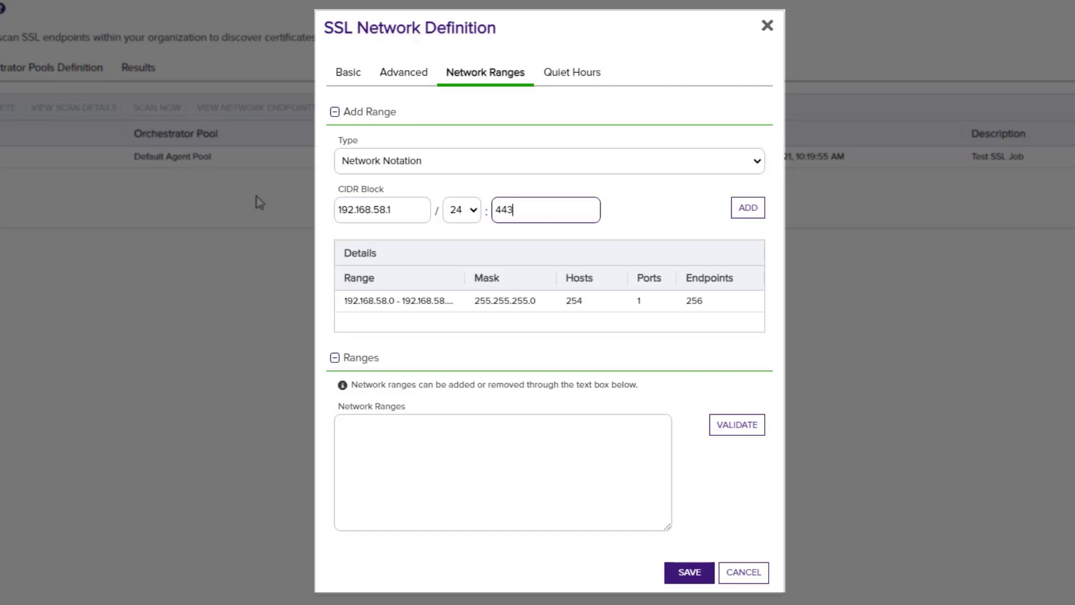
text(-500)
click(504, 343)
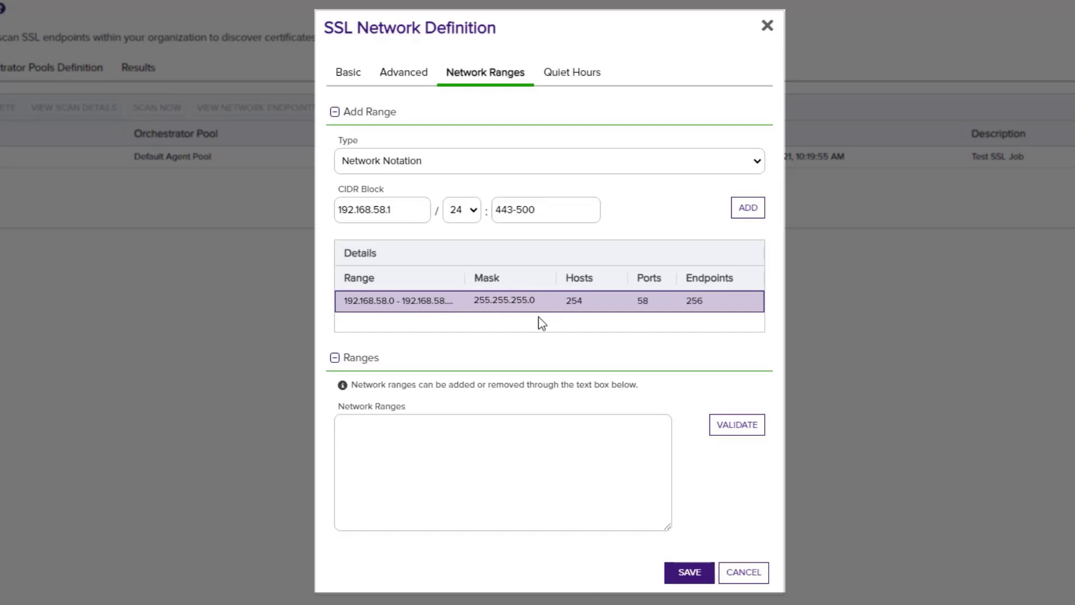
double_click(524, 210)
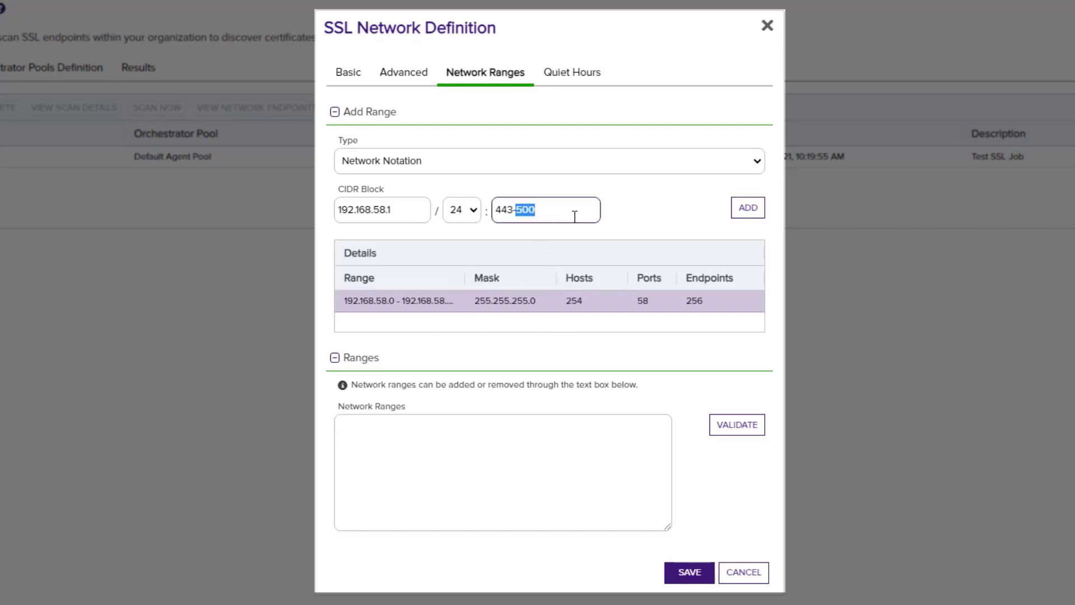
key(BackSpace)
key(BackSpace)
click(748, 207)
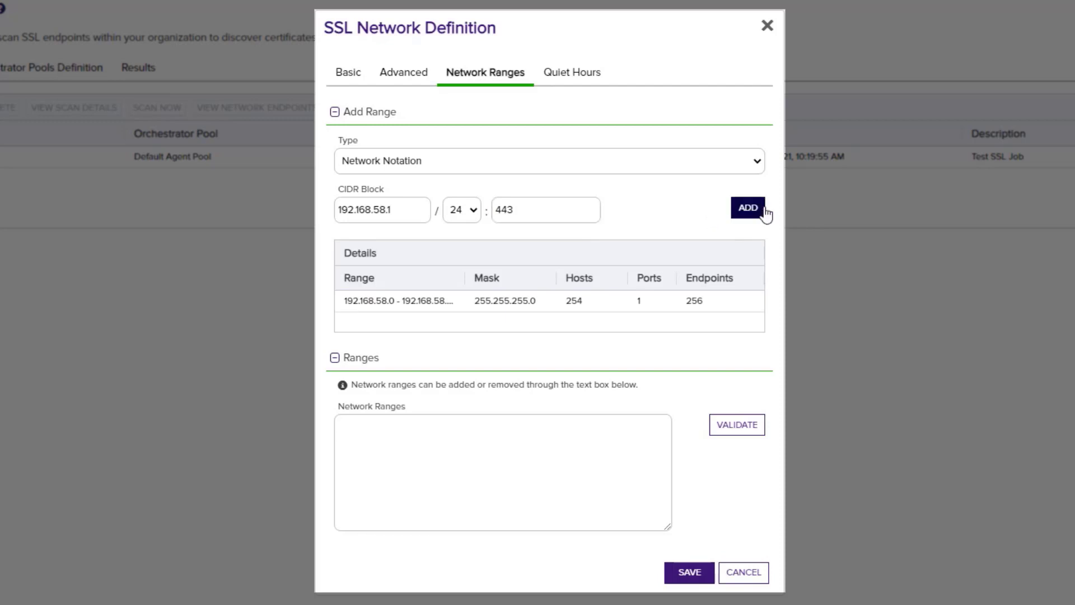
click(726, 425)
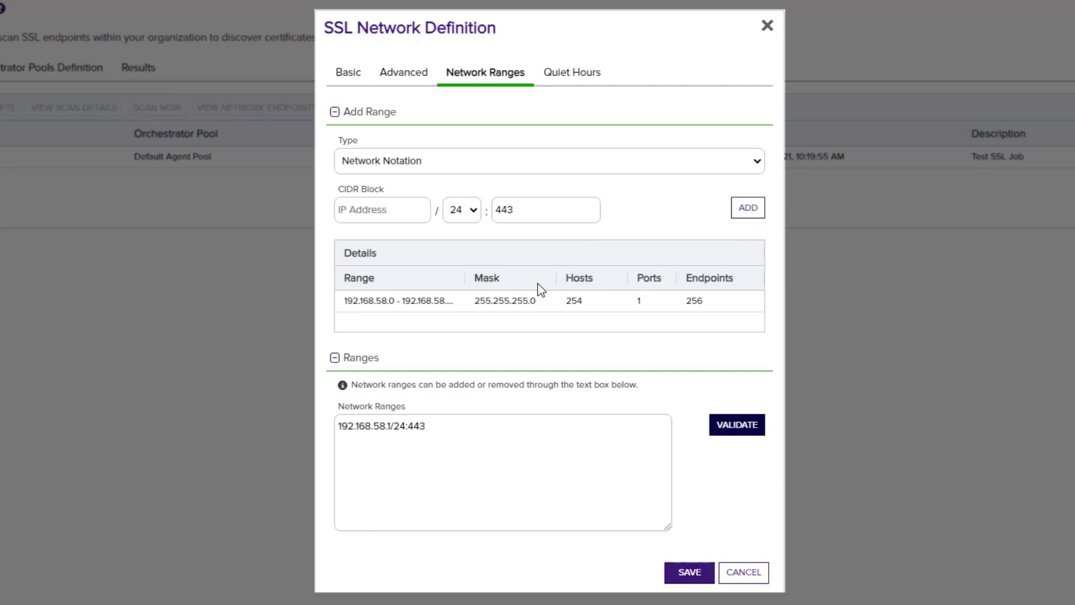
- Leave Quiet Hours empty and save the Local Server Env network definition
click(570, 76)
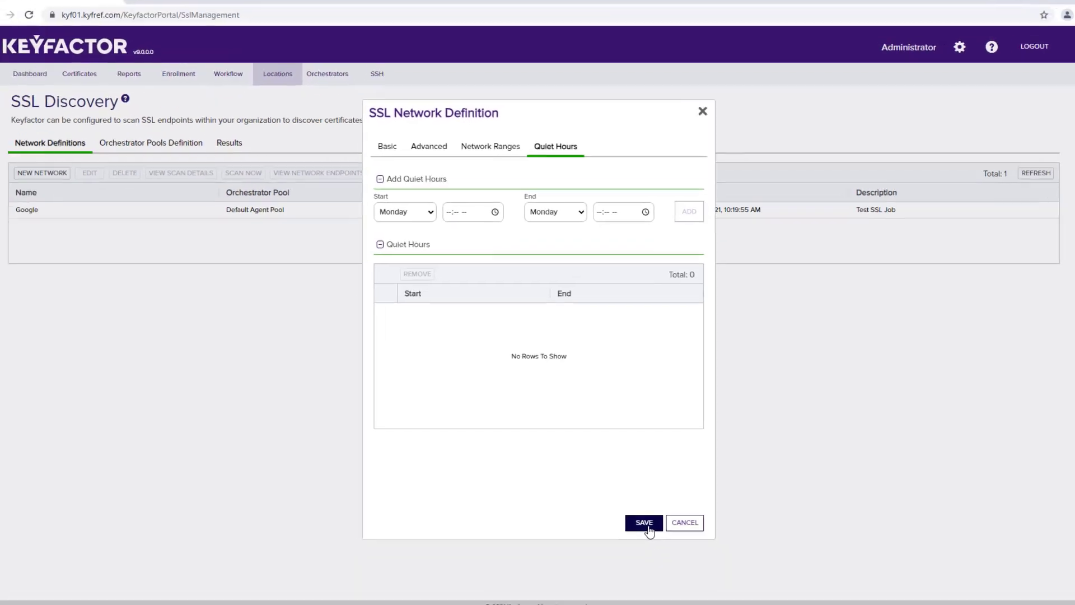
click(645, 522)
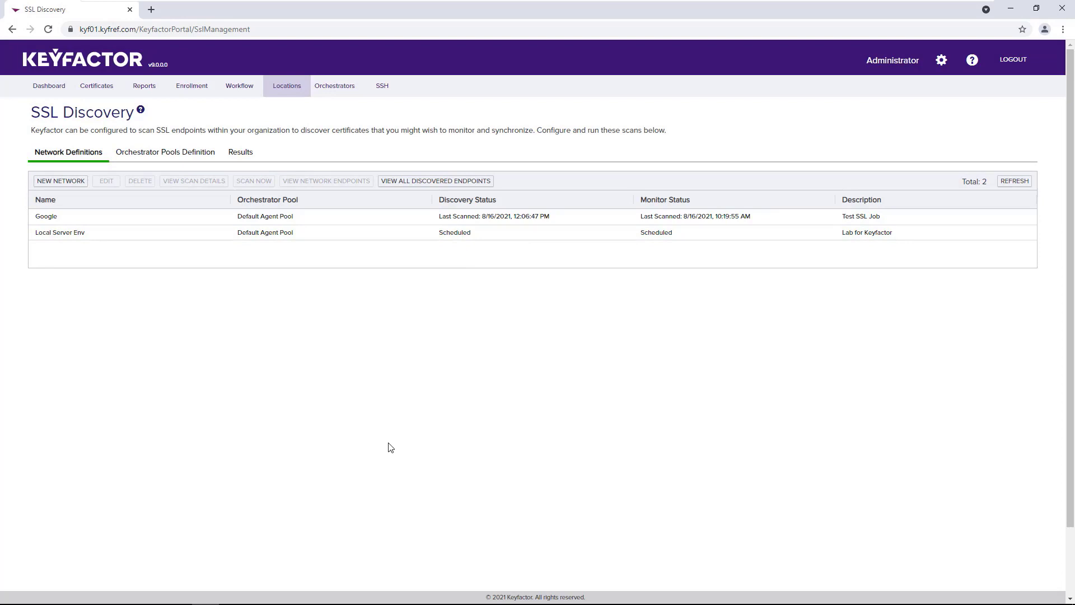
- View the discovered network endpoints for the Google network
click(361, 215)
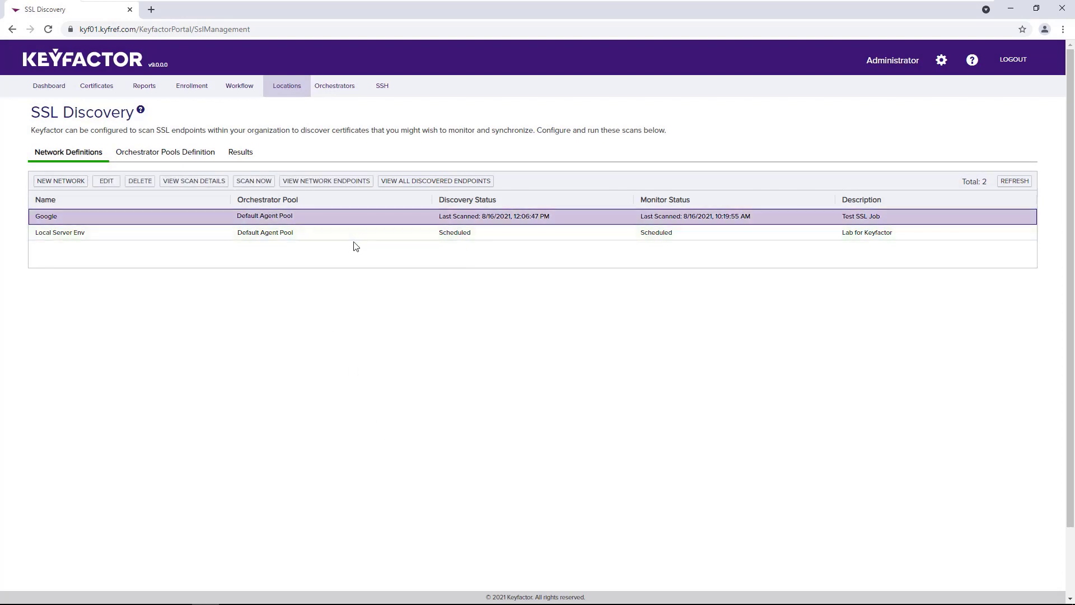
click(348, 185)
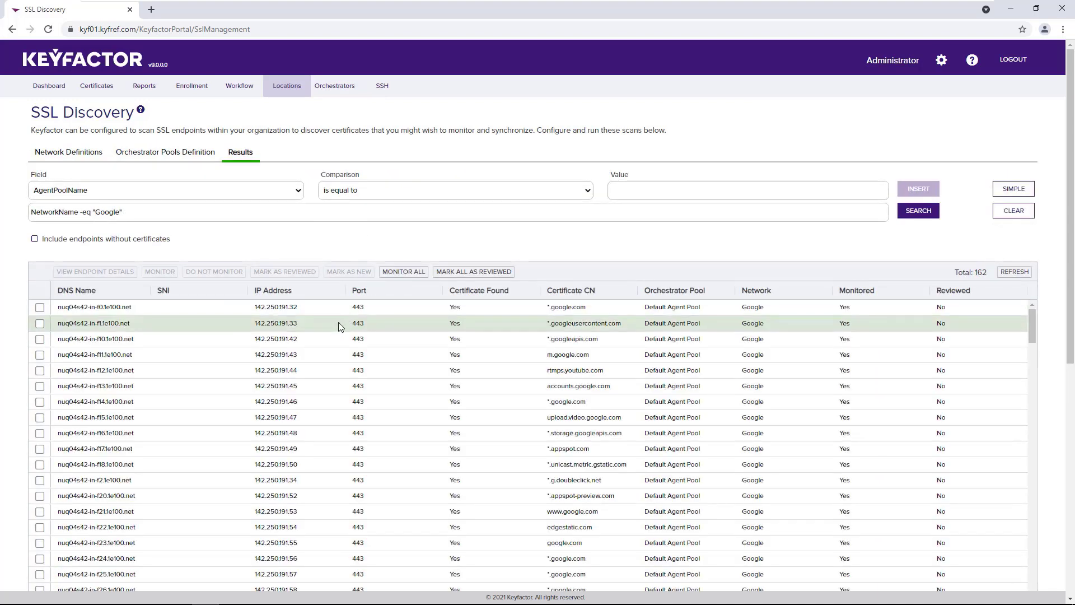
scroll(338, 321, down, 10)
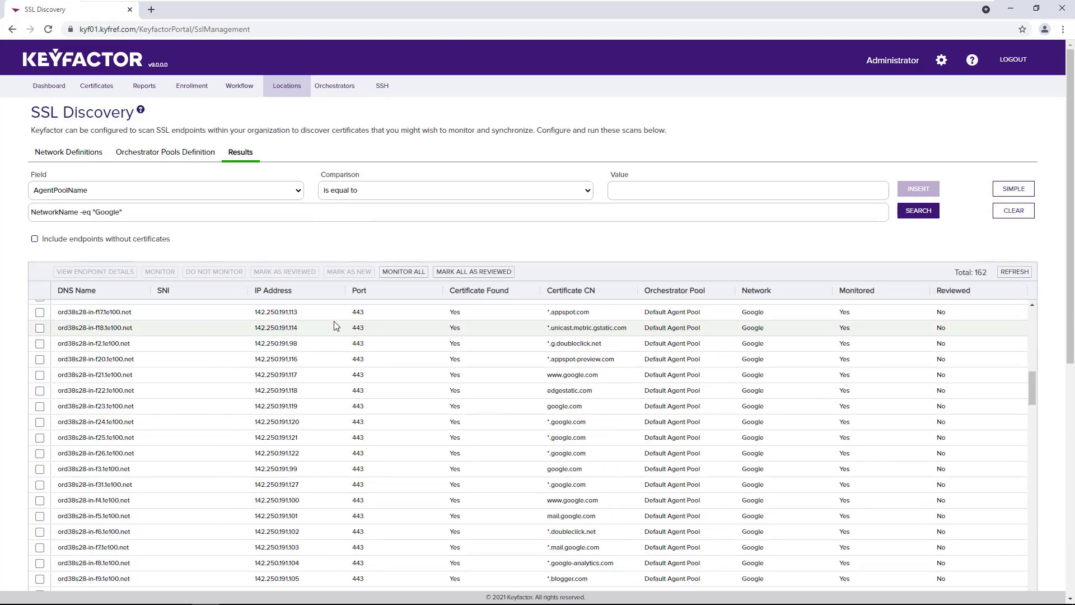
scroll(333, 324, down, 10)
scroll(332, 320, down, 10)
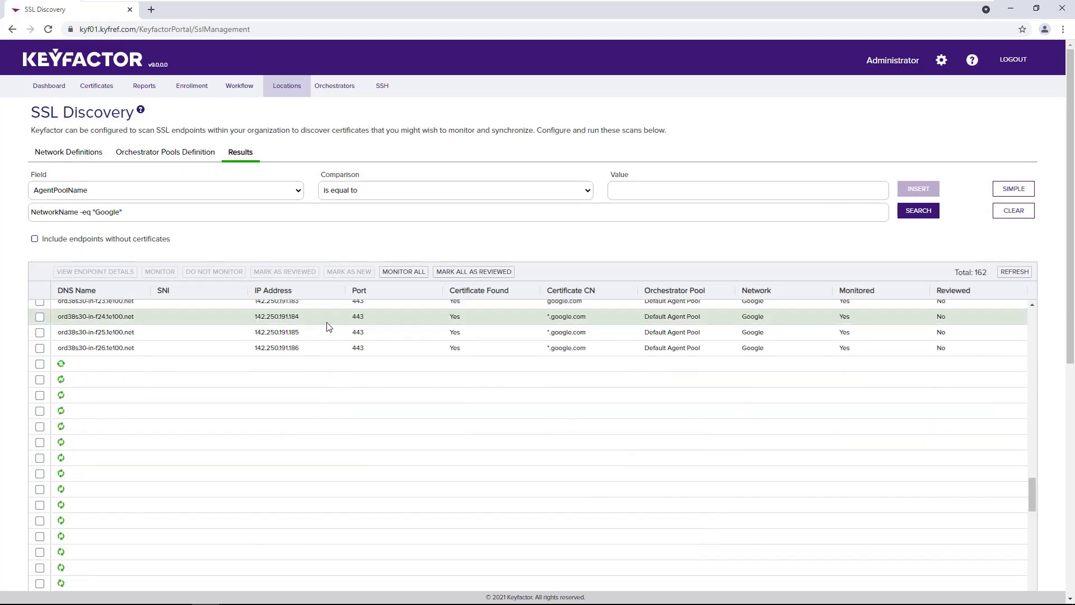
- Review the endpoint history for ord38s30-in-f25.1e100.net, then bring up the Certificates menu
double_click(312, 331)
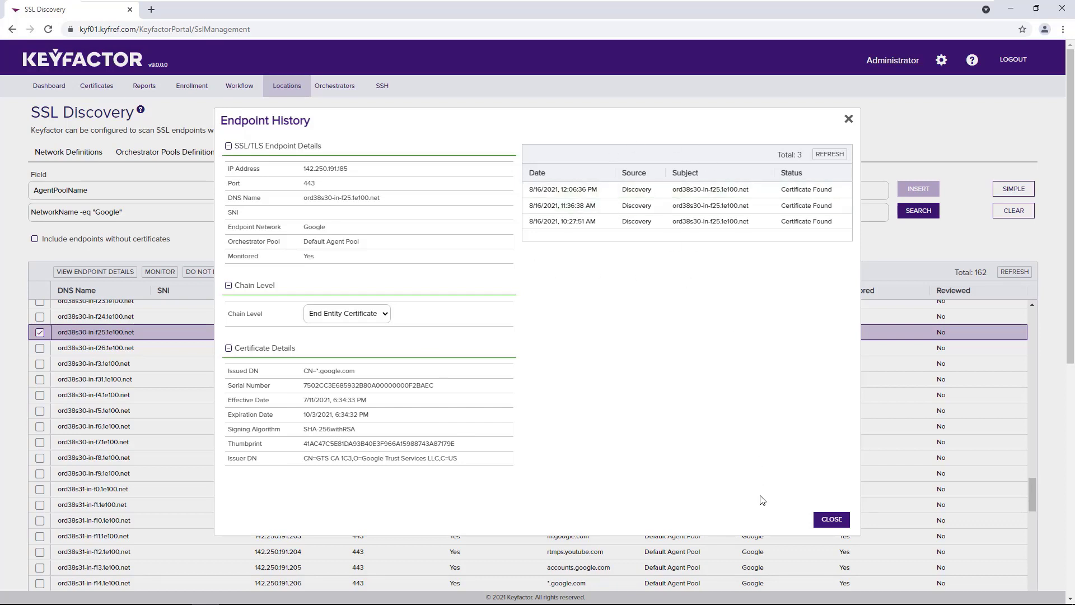
click(830, 519)
mouse_move(96, 86)
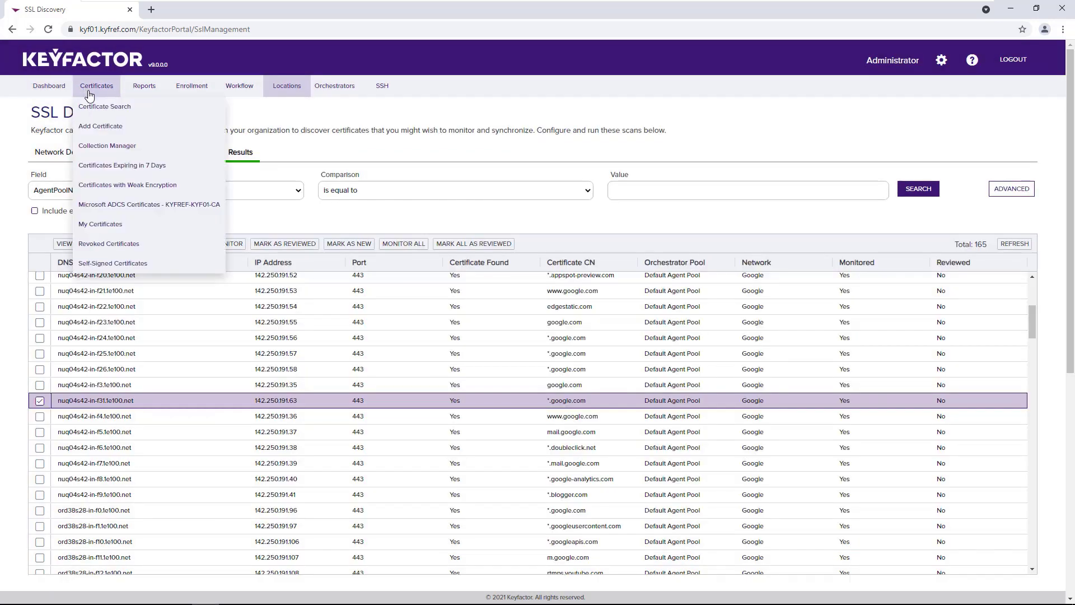
- Go to Certificate Search and view the CN=google.com certificate's Locations
click(104, 106)
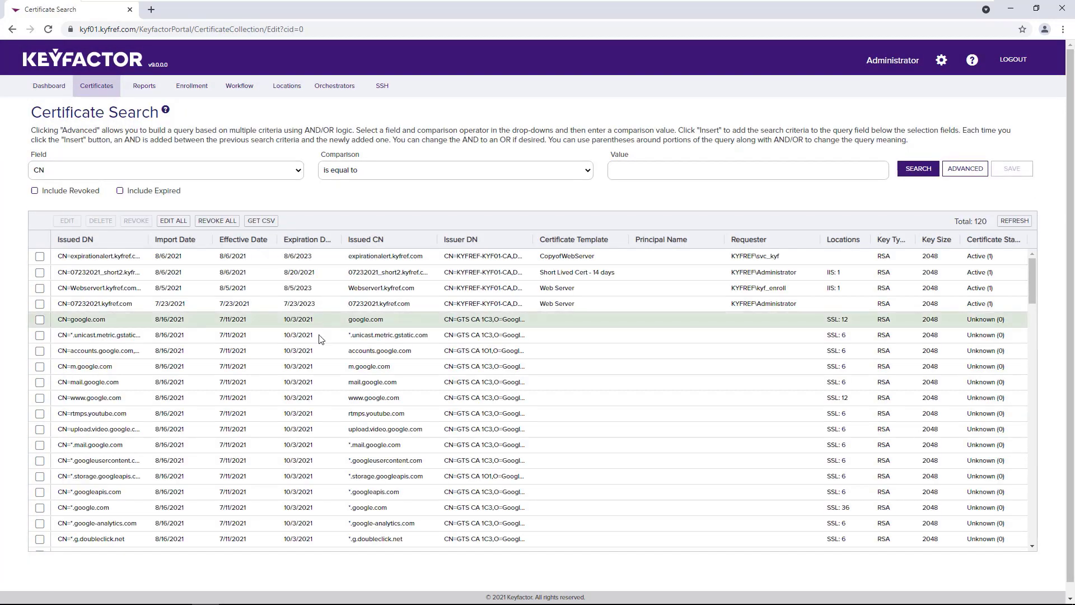
double_click(845, 321)
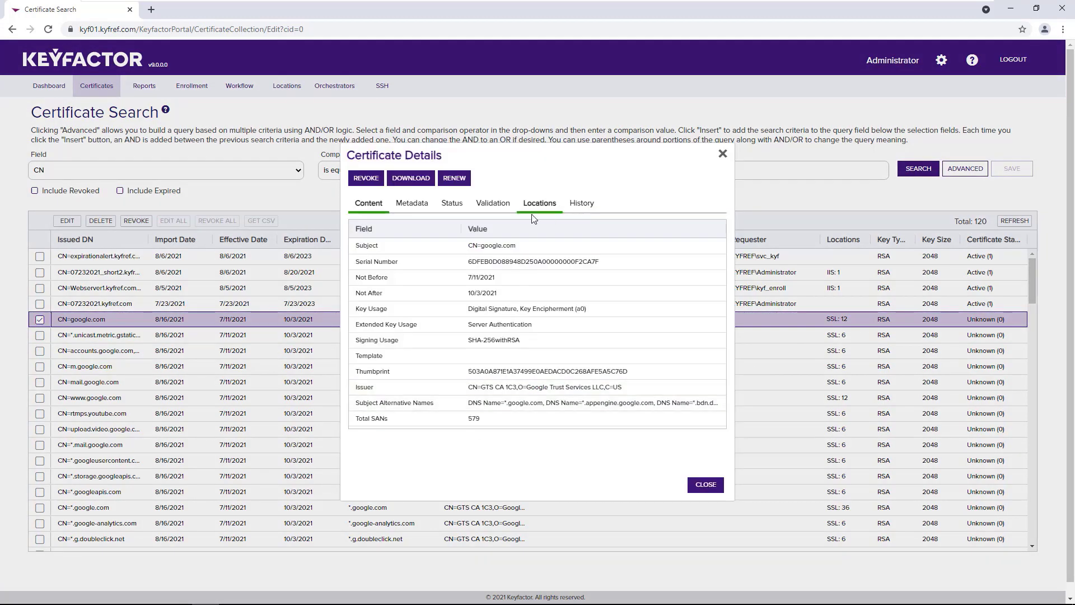
click(532, 210)
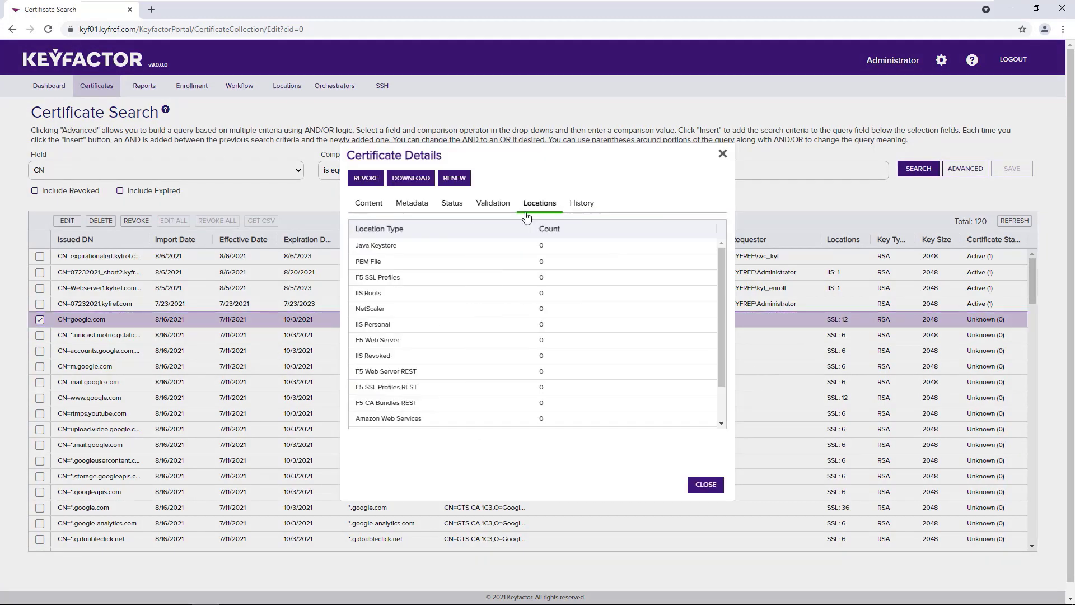
scroll(446, 405, down, 3)
- Review the certificate's 12 SSL locations, then close the locations list and certificate details
double_click(445, 392)
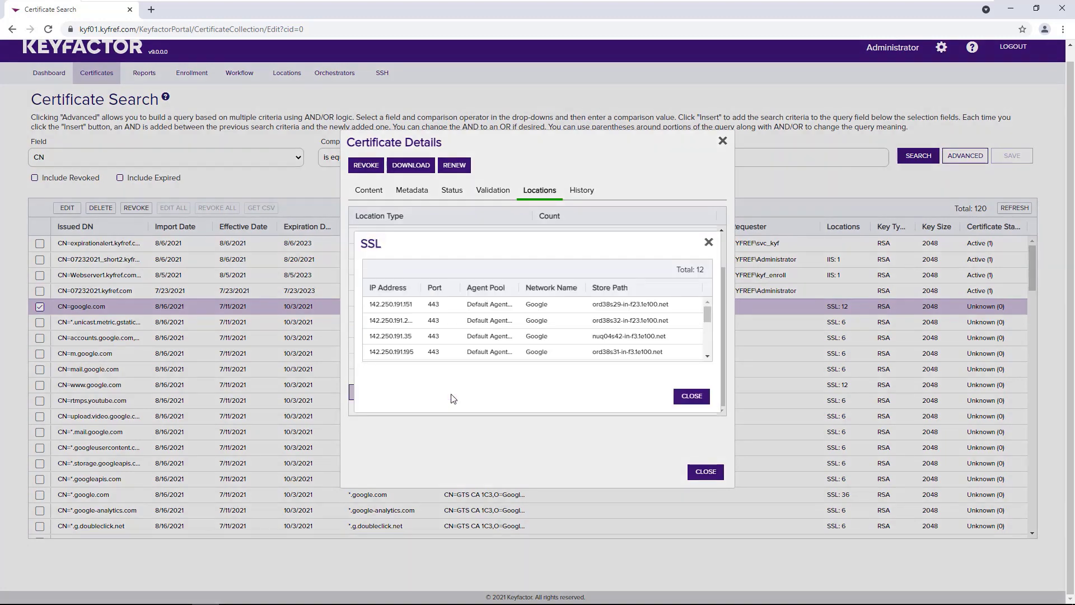
scroll(489, 344, down, 2)
scroll(489, 344, down, 2)
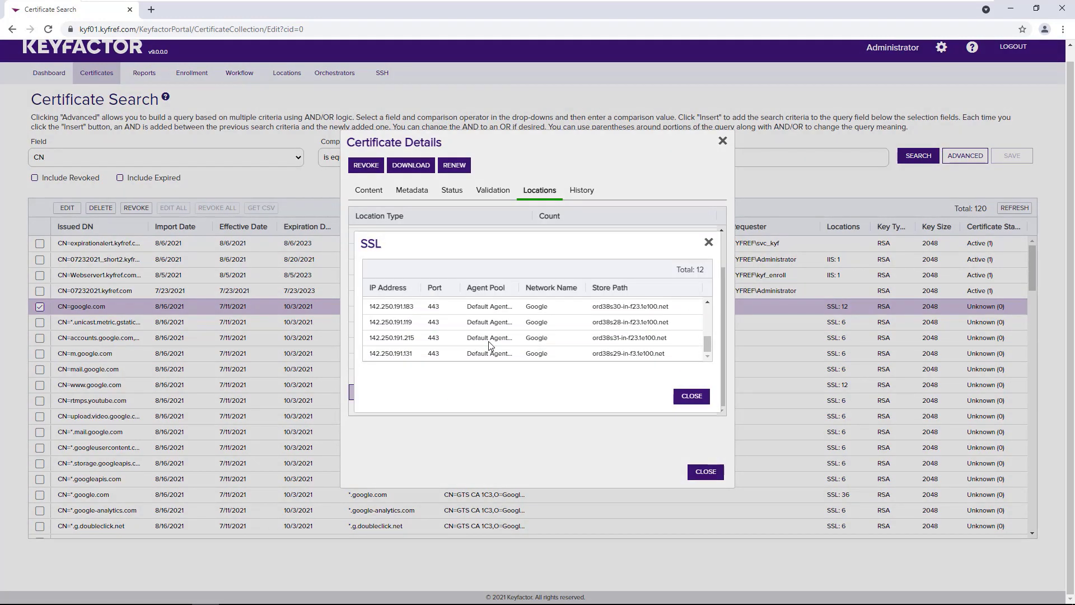
scroll(510, 343, up, 3)
scroll(595, 322, down, 2)
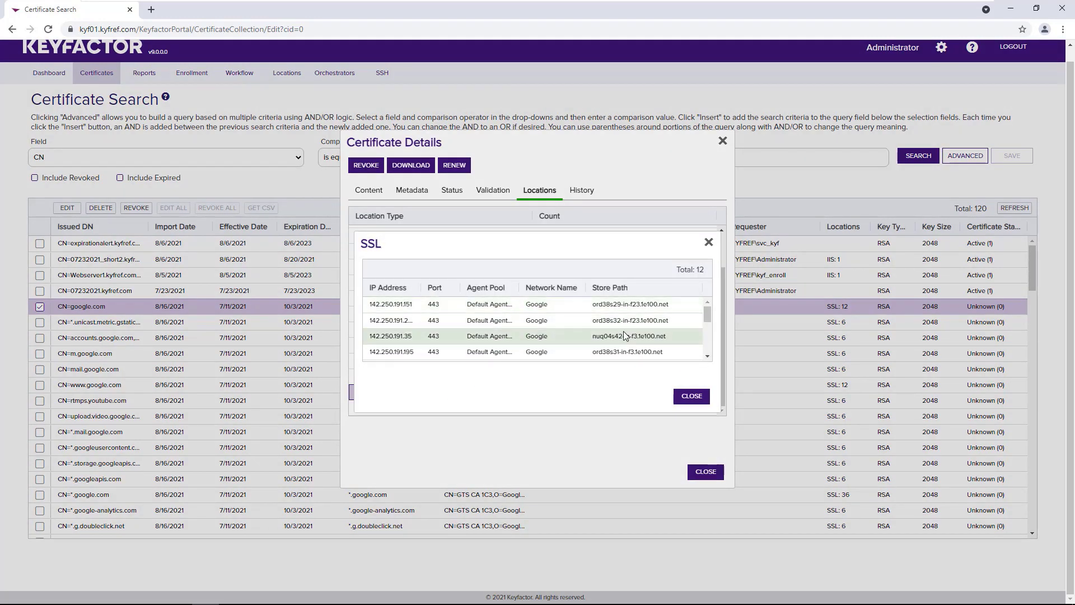
scroll(615, 334, down, 2)
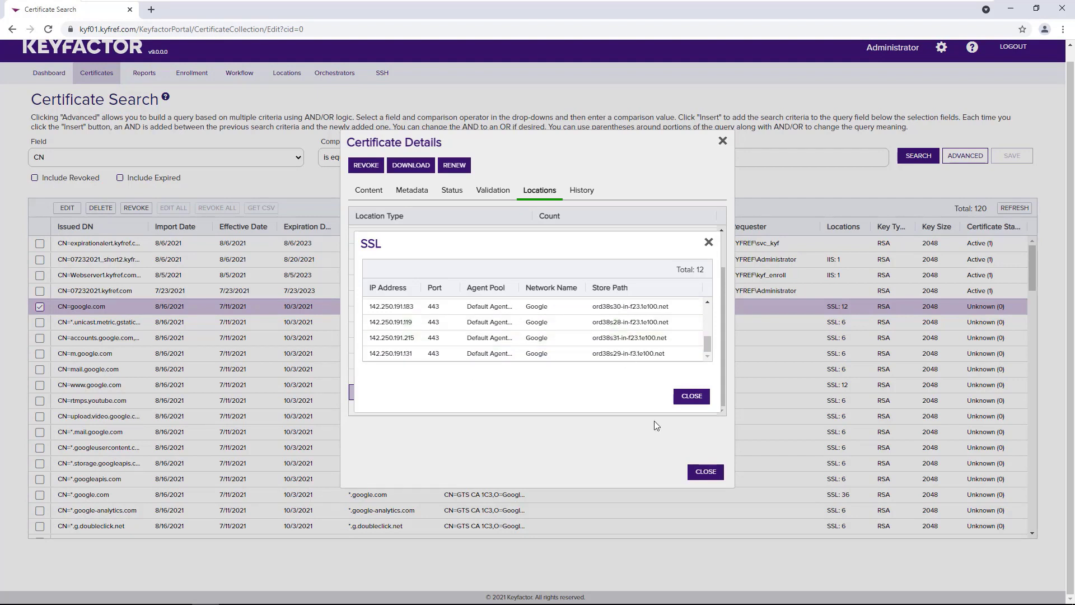
click(691, 395)
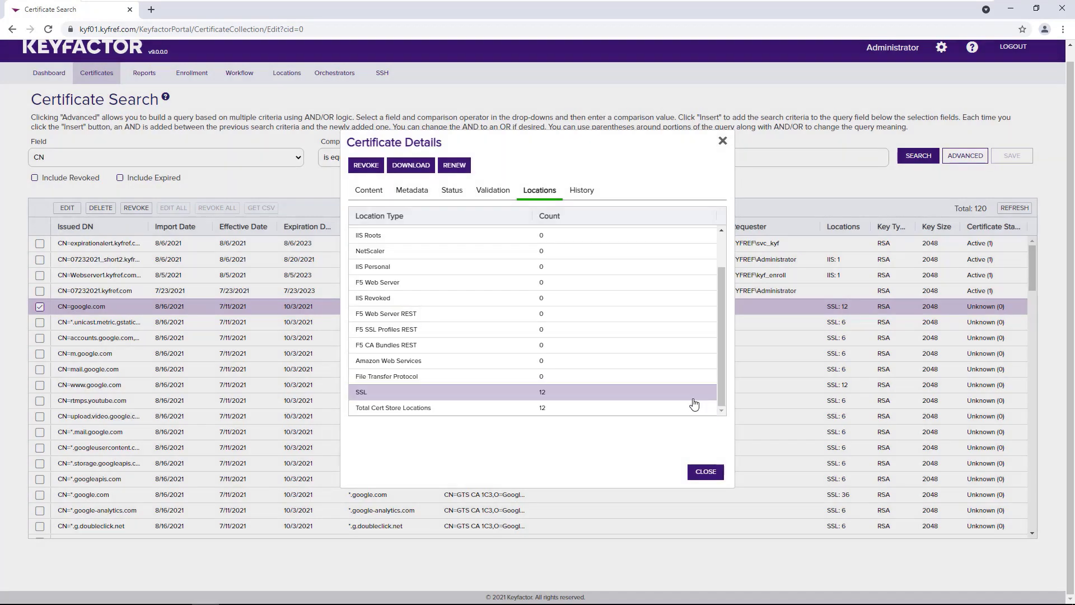
click(704, 471)
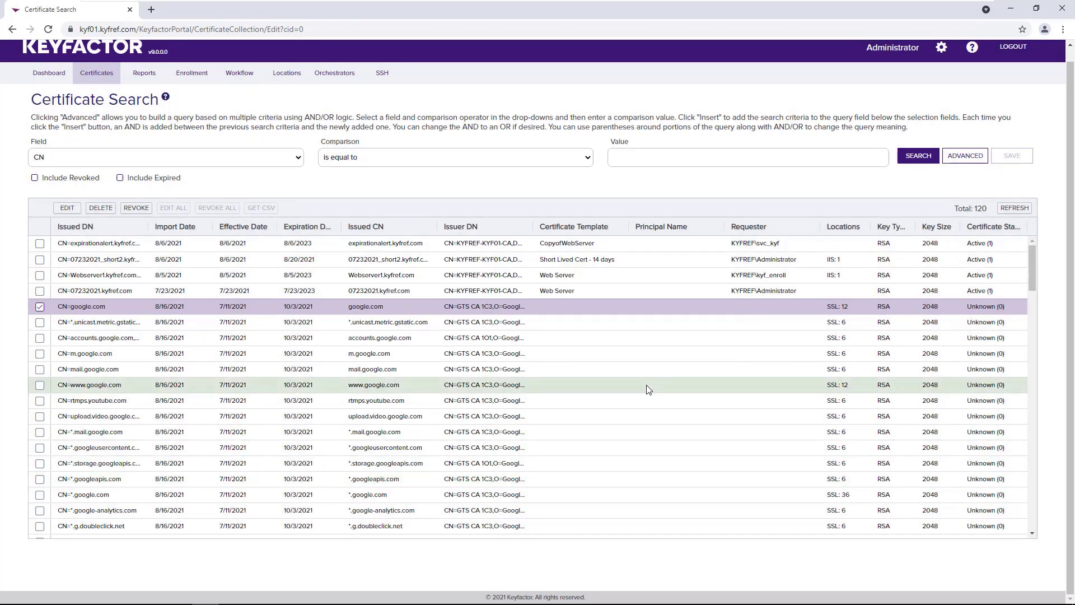